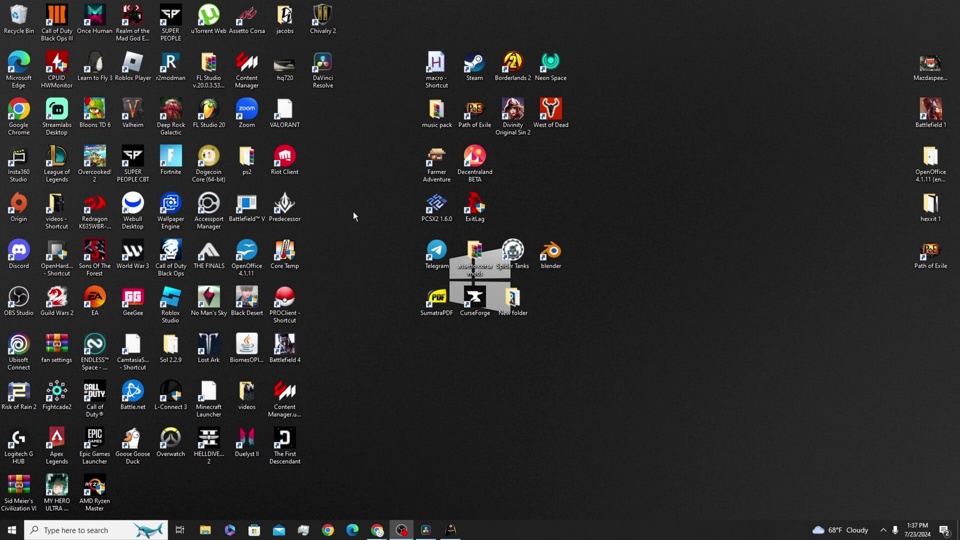
# Launch AMD Software from the desktop menu and start Overclock GPU on Performance Tuning.
pyautogui.rightClick(341, 176)
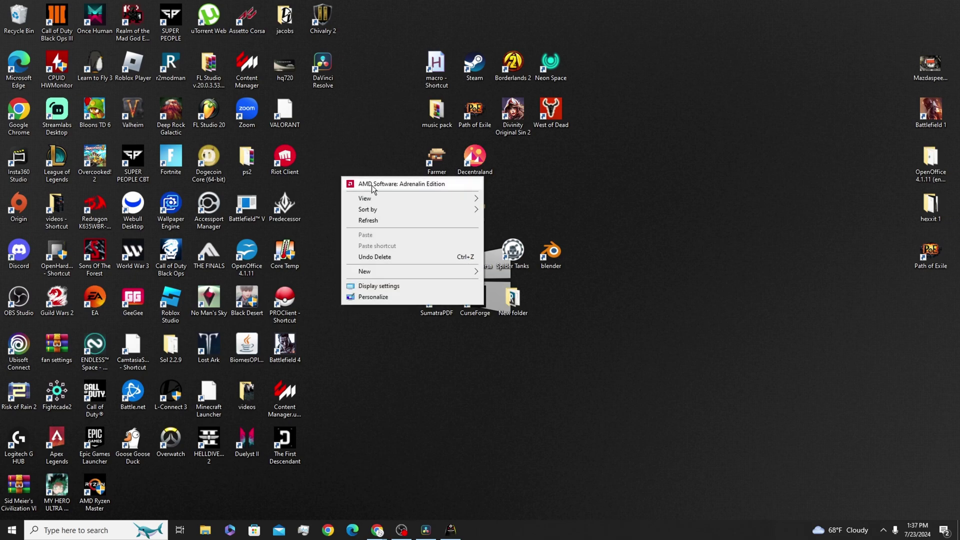
pyautogui.click(371, 185)
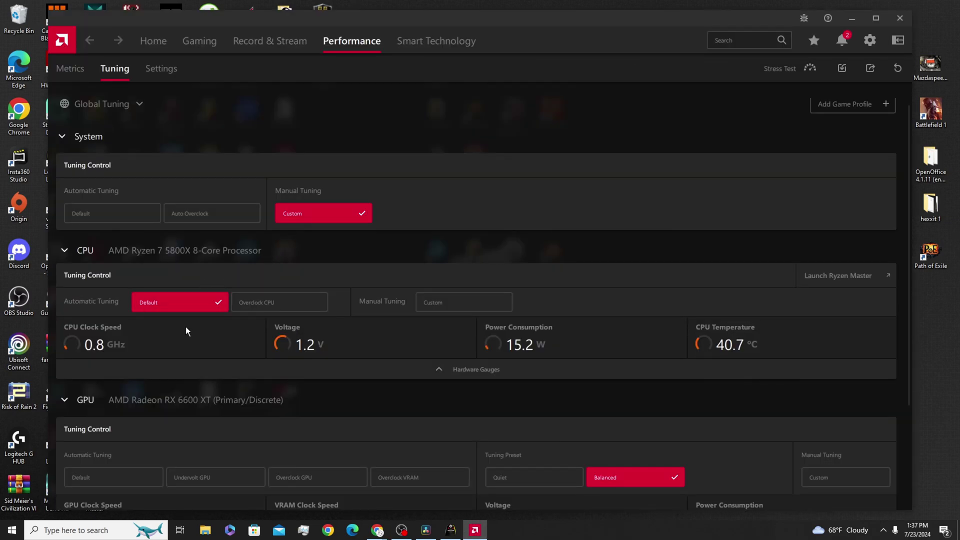
pyautogui.scroll(-2, 185, 328)
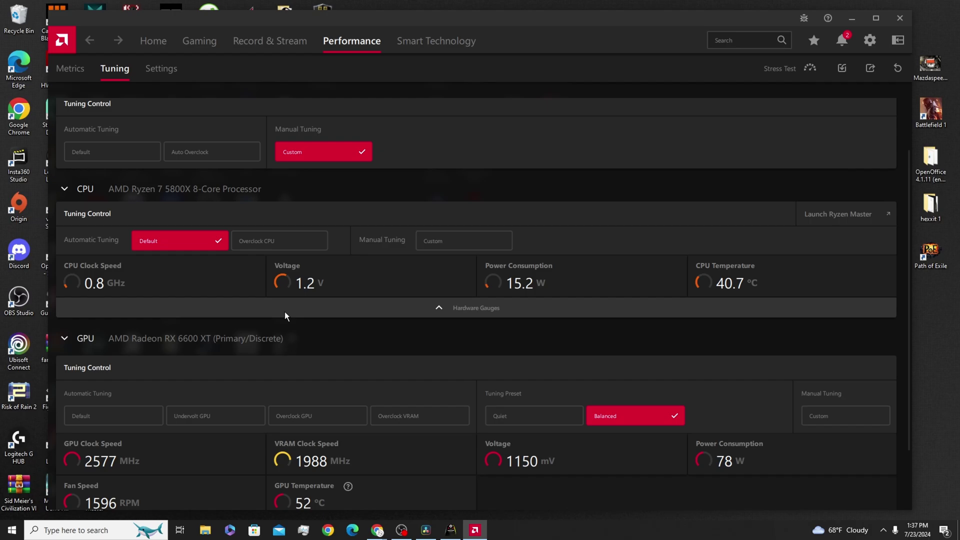
pyautogui.scroll(-3, 333, 408)
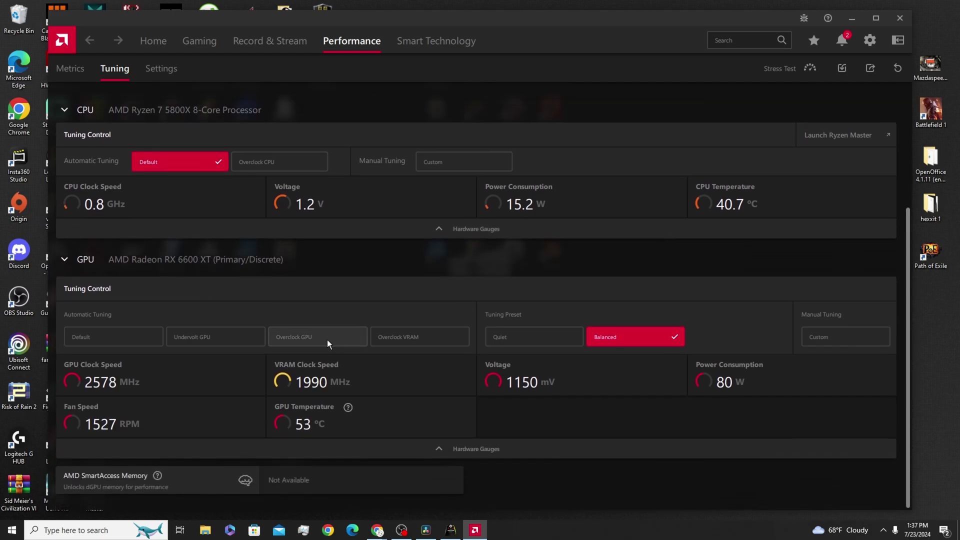
pyautogui.click(327, 340)
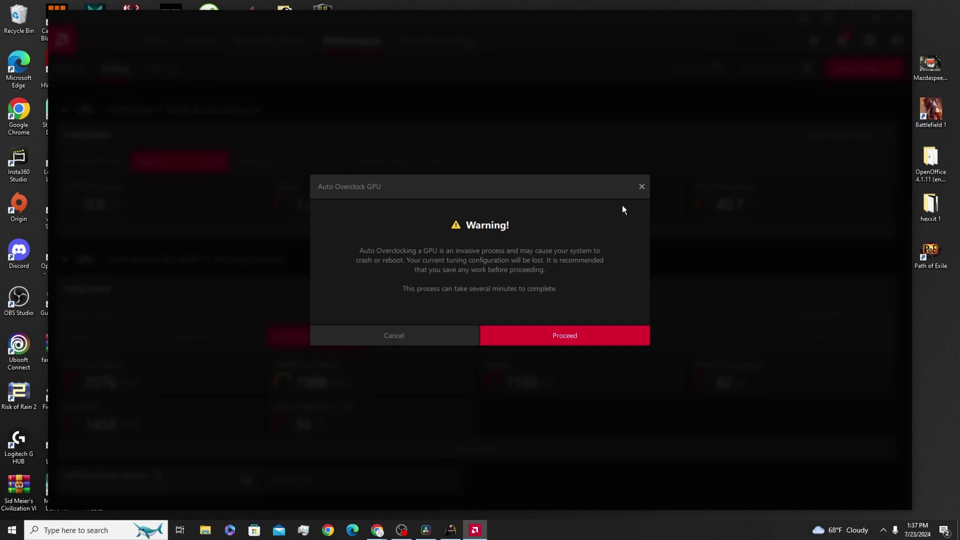
# Dismiss the auto-overclock warning and switch the GPU to Custom manual tuning.
pyautogui.click(642, 187)
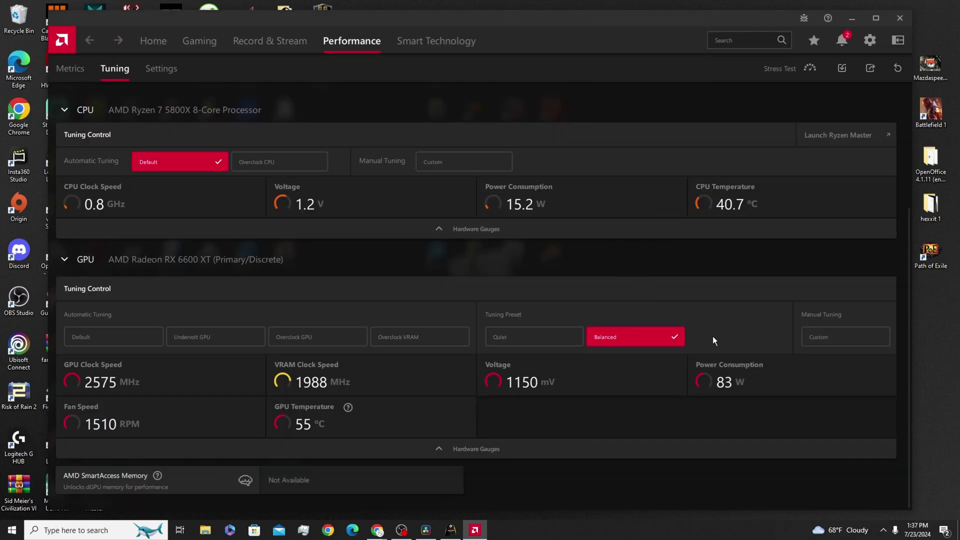
pyautogui.click(835, 337)
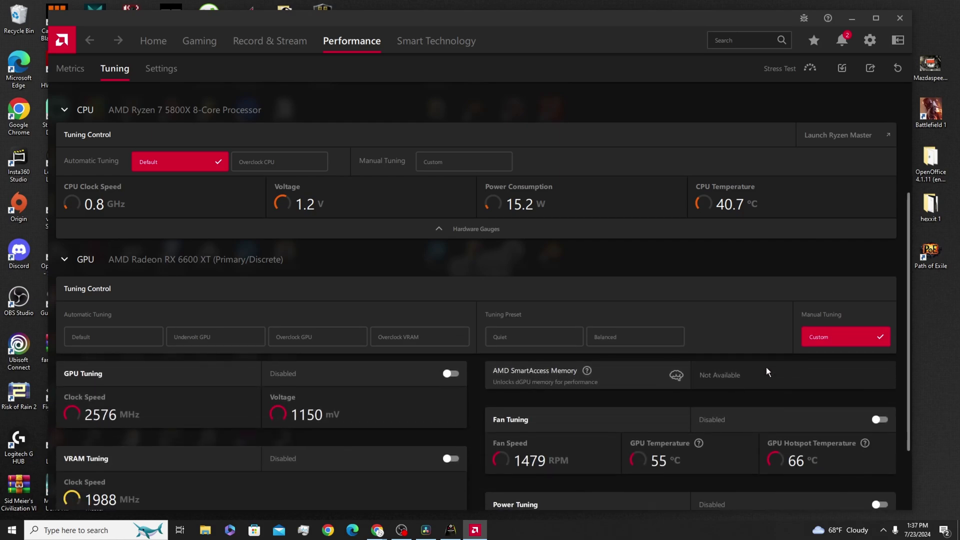
pyautogui.scroll(-2, 767, 368)
pyautogui.scroll(-2, 766, 367)
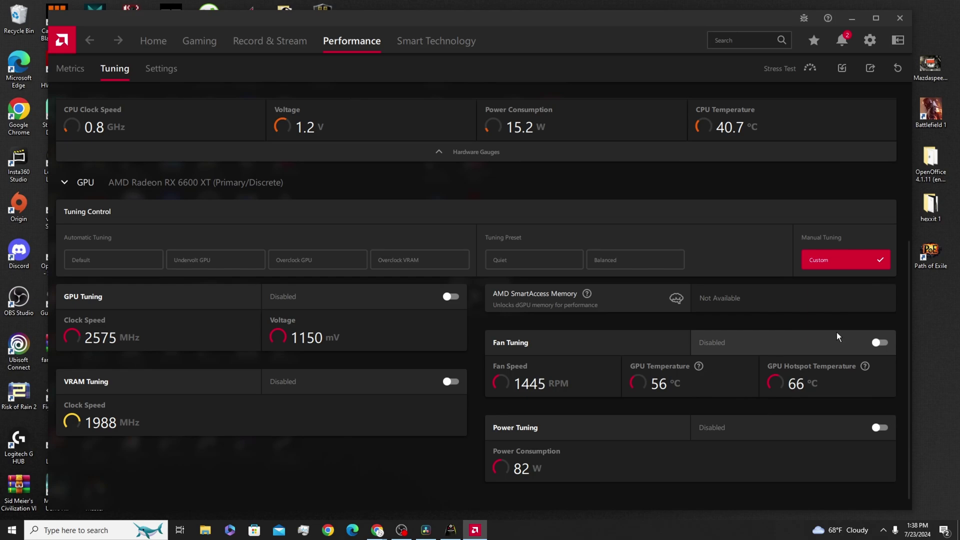
# Turn on Fan Tuning, turn off Zero RPM, and enable Advanced Control for the fan curve.
pyautogui.click(879, 342)
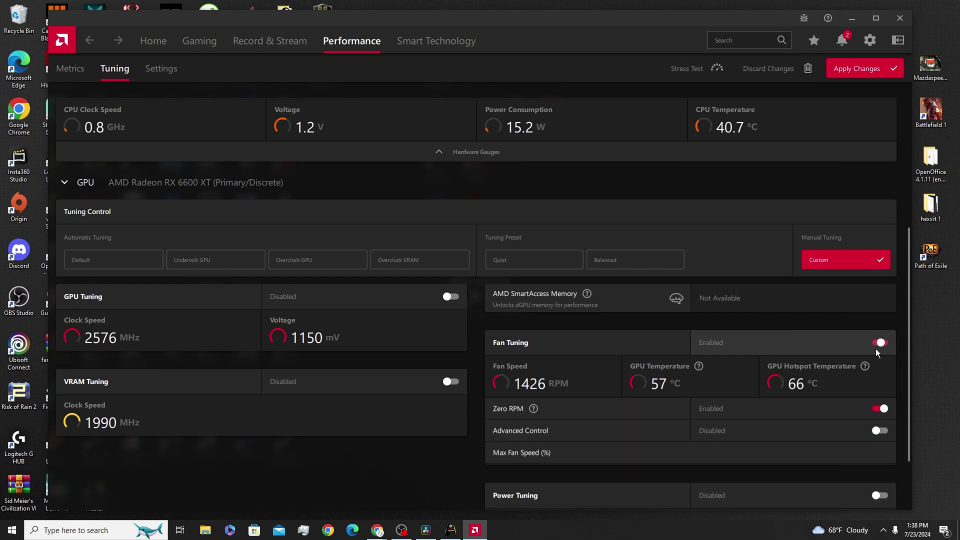
pyautogui.click(883, 409)
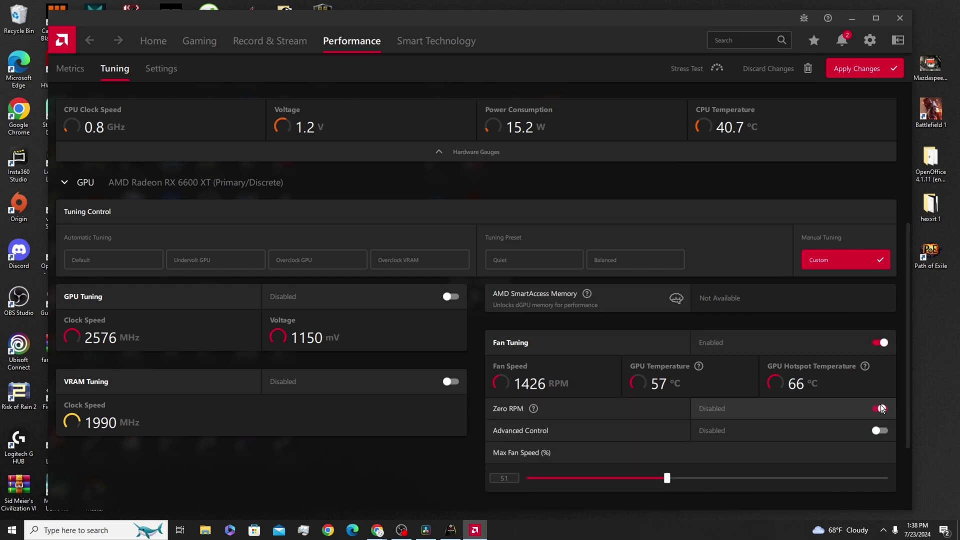
pyautogui.click(880, 430)
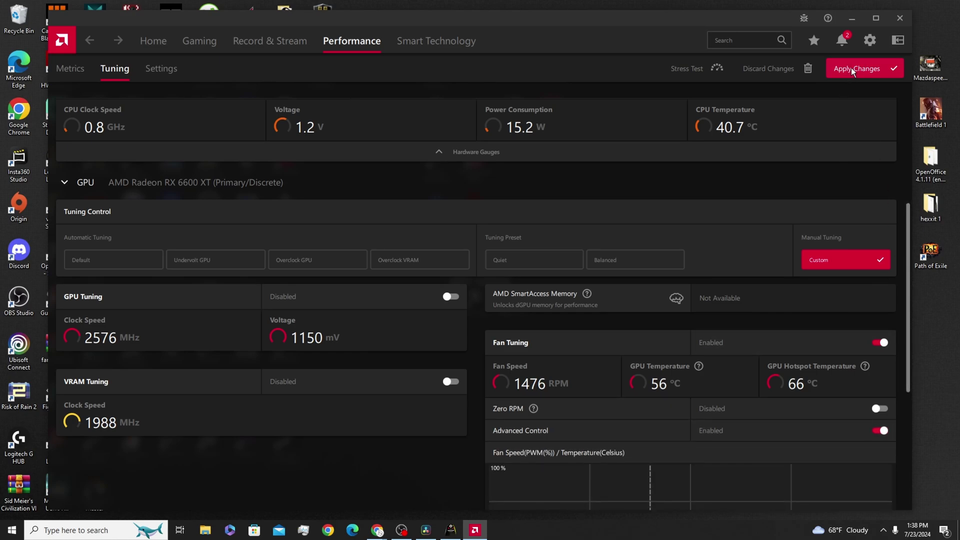
pyautogui.scroll(-4, 811, 392)
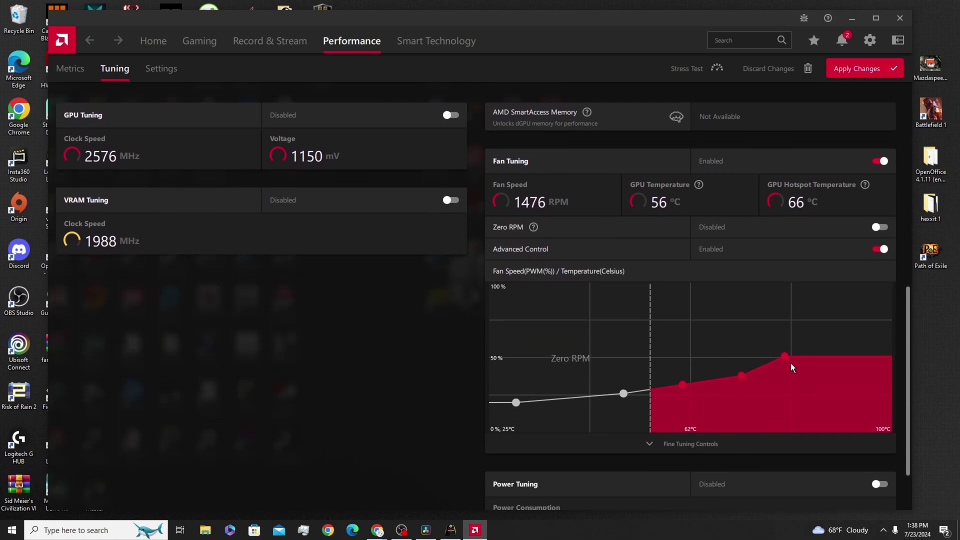
pyautogui.scroll(-2, 791, 362)
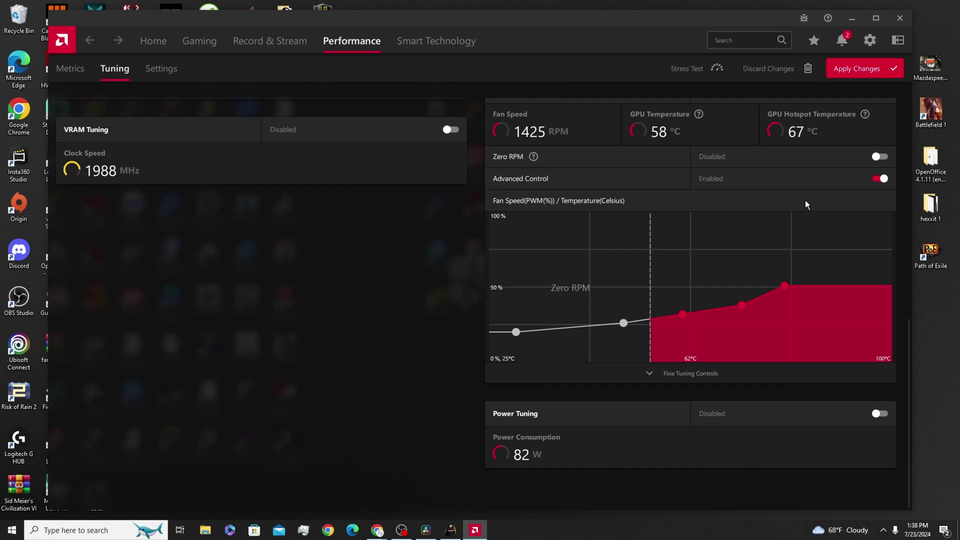
# Apply the fan settings and lift the fan-curve points into a steady upward ramp.
pyautogui.click(863, 69)
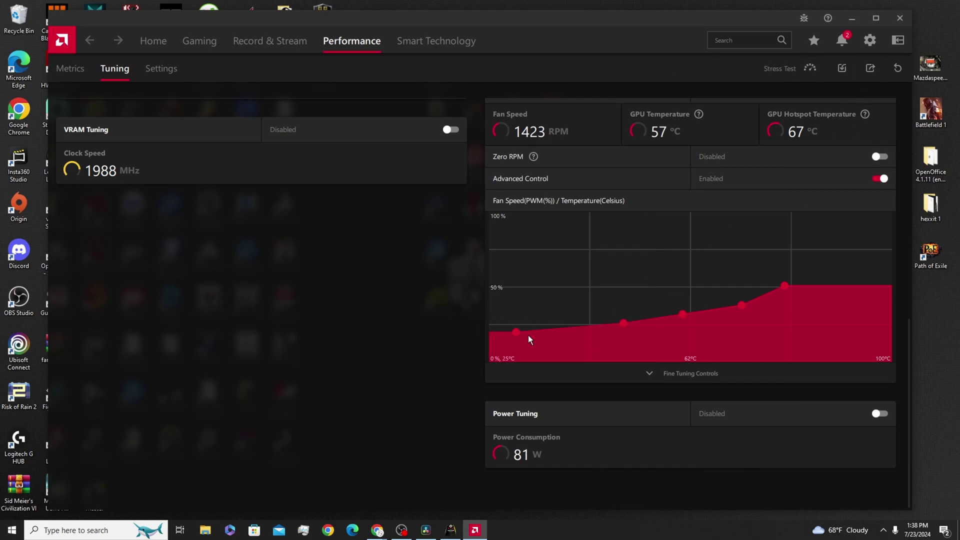
pyautogui.moveTo(517, 334); pyautogui.dragTo(511, 320)
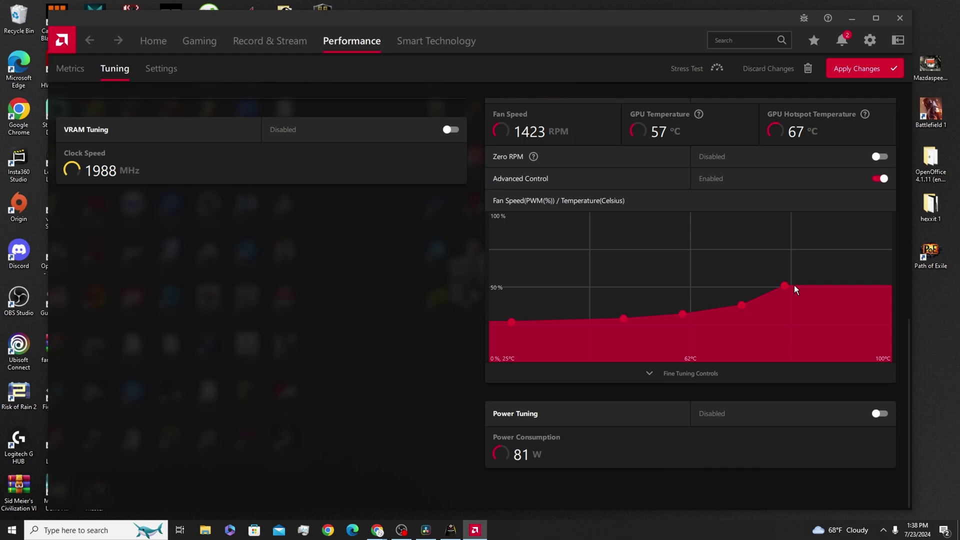
pyautogui.moveTo(784, 287); pyautogui.dragTo(823, 226)
pyautogui.moveTo(741, 306); pyautogui.dragTo(749, 252)
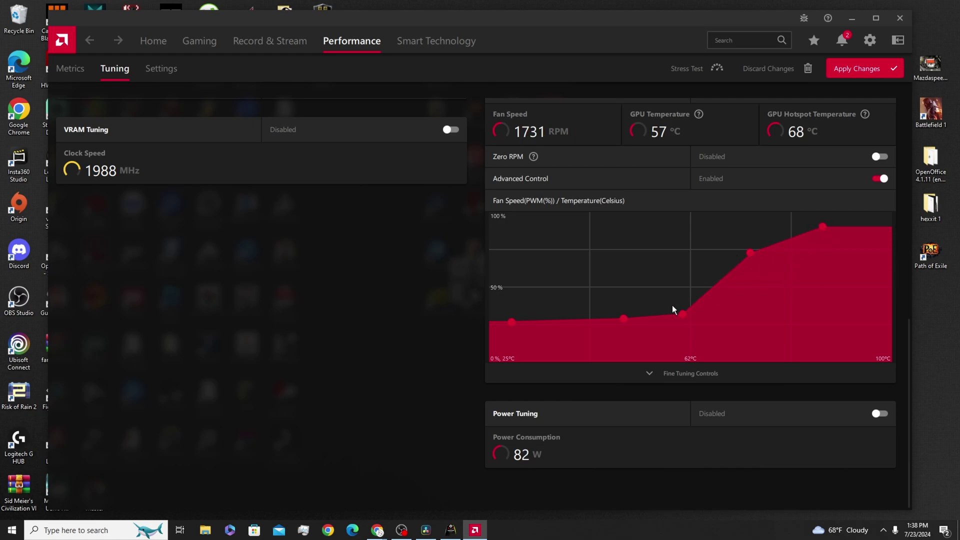
pyautogui.moveTo(683, 314); pyautogui.dragTo(684, 281)
pyautogui.moveTo(626, 312); pyautogui.dragTo(626, 293)
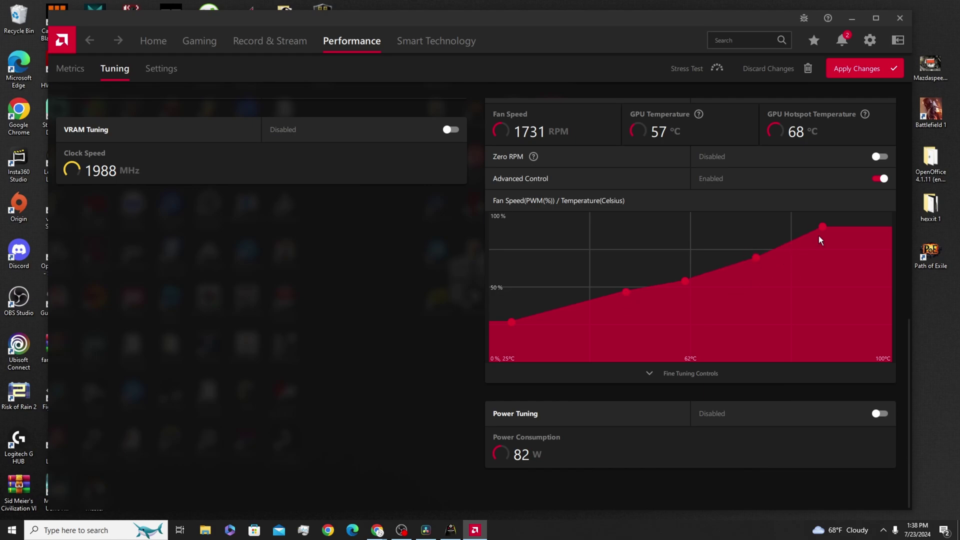
# Fine-tune the top and 62°C fan-curve points, then apply the custom curve.
pyautogui.moveTo(824, 229); pyautogui.dragTo(826, 231)
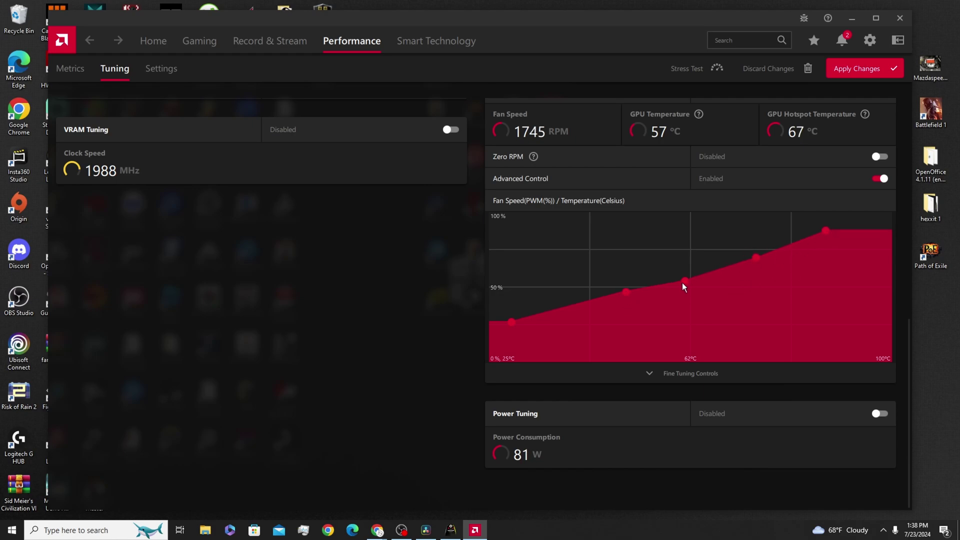
pyautogui.moveTo(682, 282); pyautogui.dragTo(690, 271)
pyautogui.moveTo(691, 271); pyautogui.dragTo(692, 274)
pyautogui.click(850, 73)
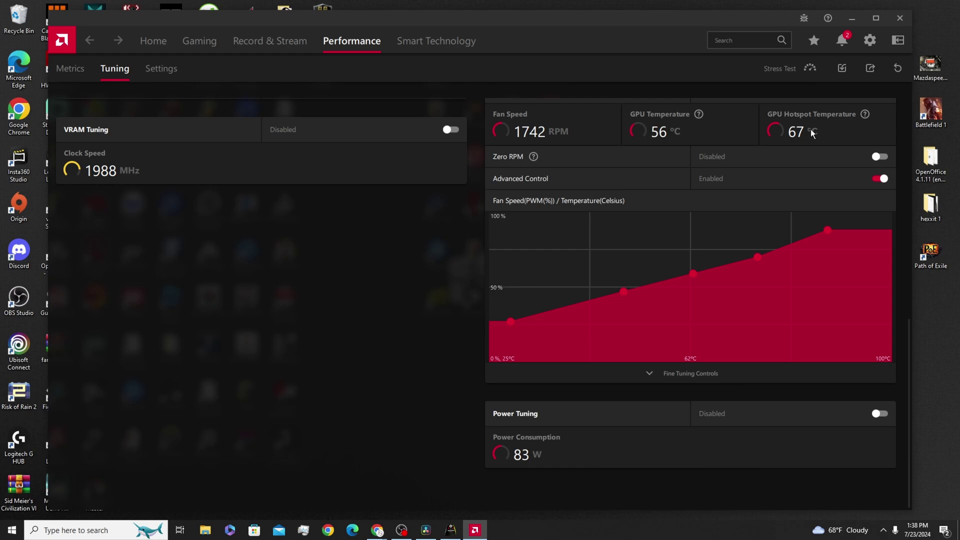
pyautogui.scroll(2, 463, 330)
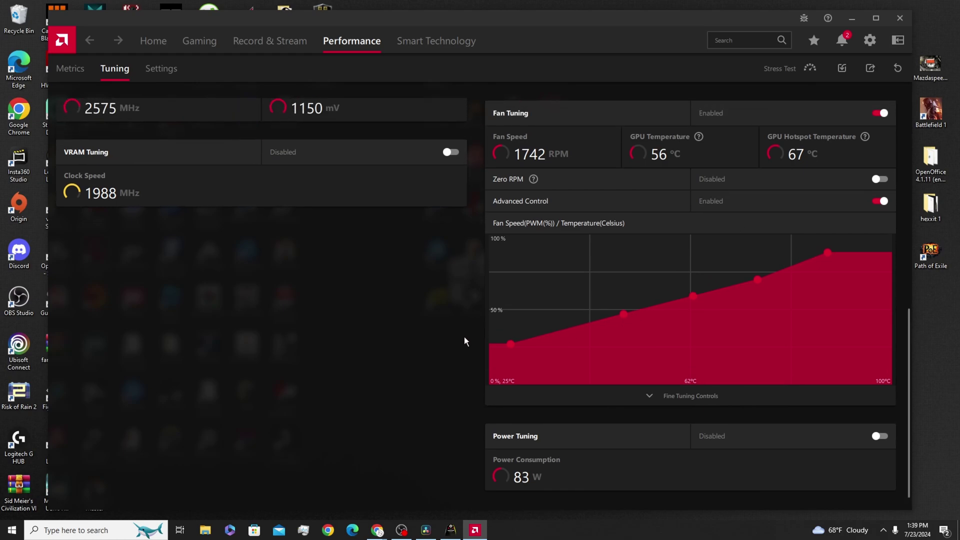
pyautogui.scroll(8, 460, 334)
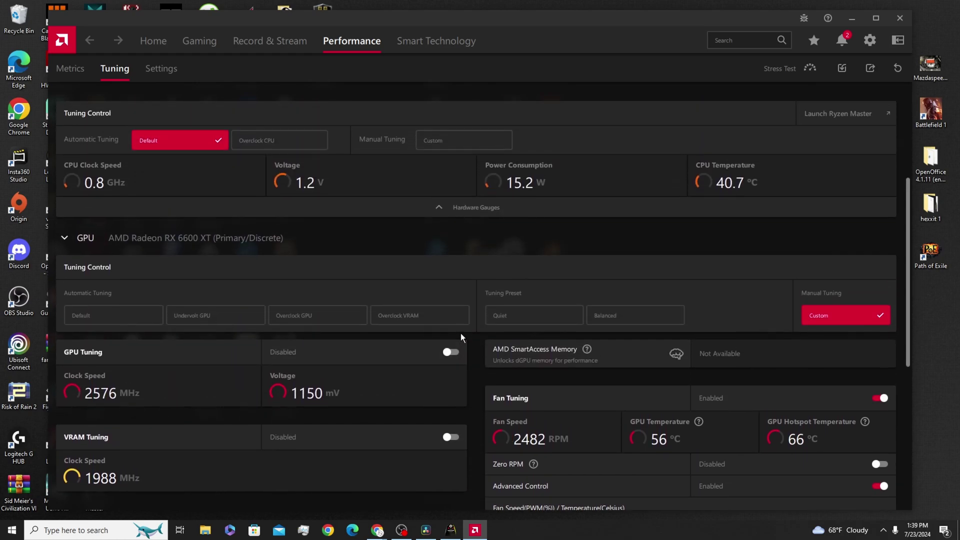
pyautogui.scroll(3, 461, 331)
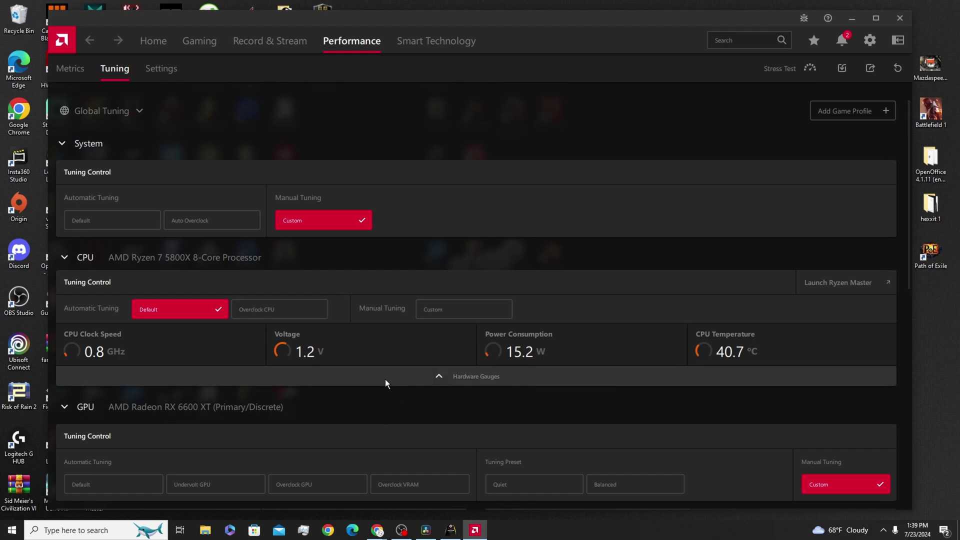
pyautogui.click(299, 312)
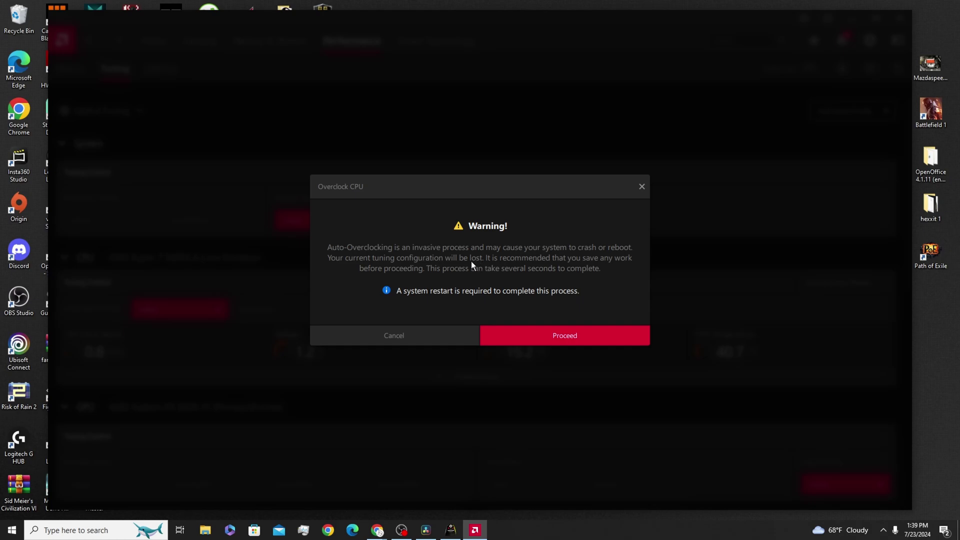
pyautogui.click(641, 190)
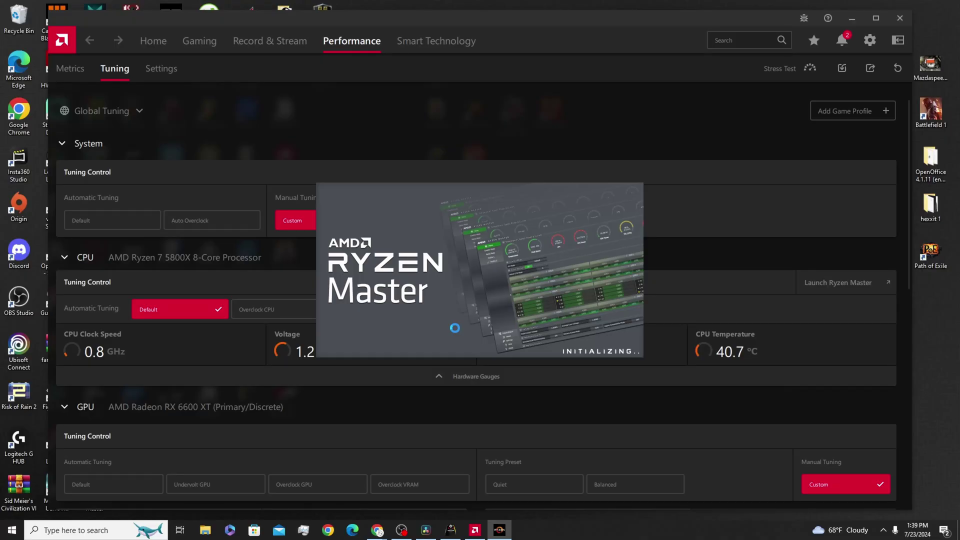
# Accept the Ryzen Master overclocking warning and move the window into view.
pyautogui.moveTo(359, 392); pyautogui.dragTo(539, 119)
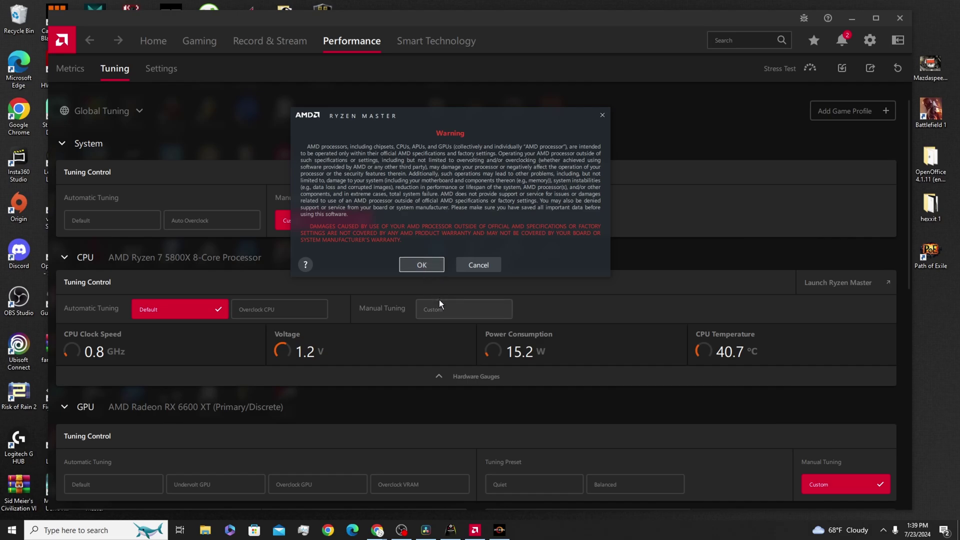
pyautogui.click(421, 265)
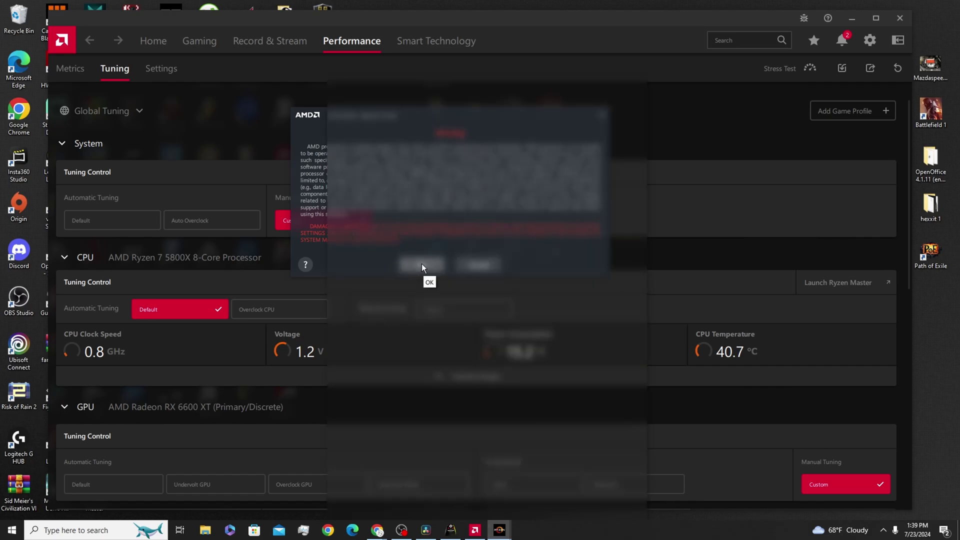
pyautogui.click(421, 265)
pyautogui.moveTo(501, 84); pyautogui.dragTo(509, 30)
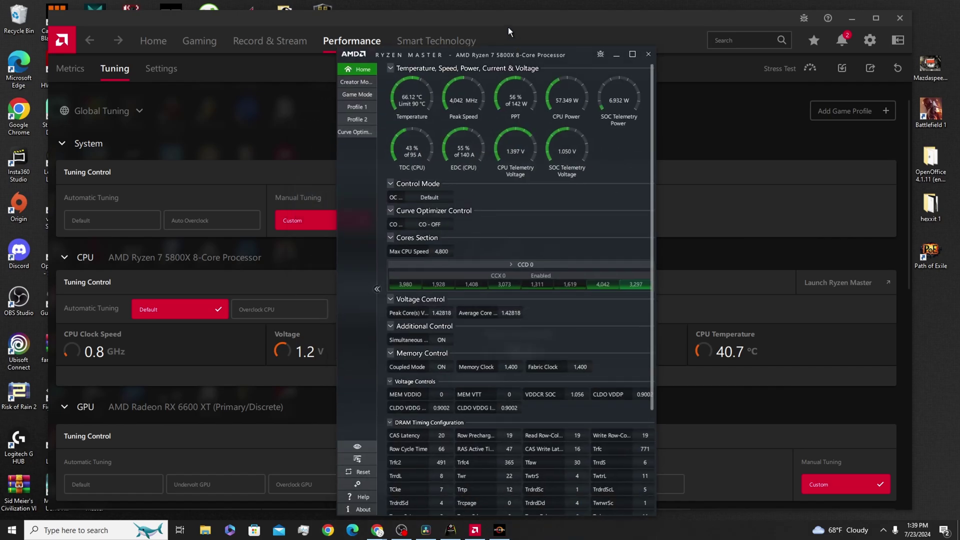
# Set the Game Mode profile's control mode to Auto Overclocking and apply it.
pyautogui.click(352, 69)
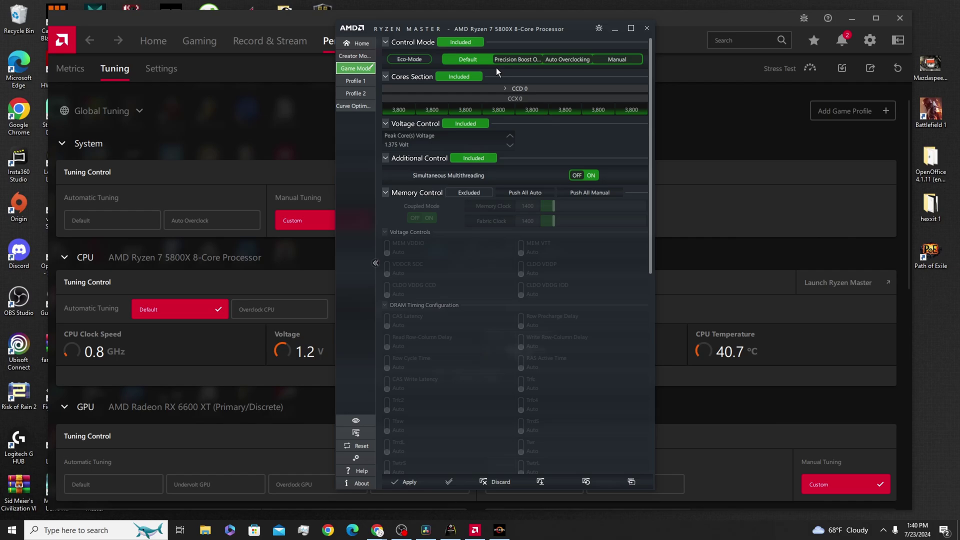
pyautogui.click(571, 60)
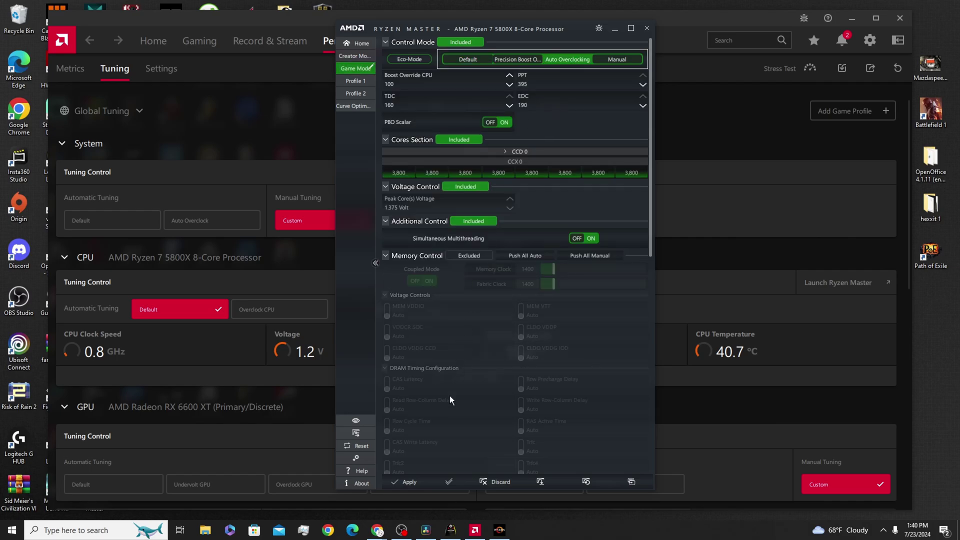
pyautogui.click(408, 482)
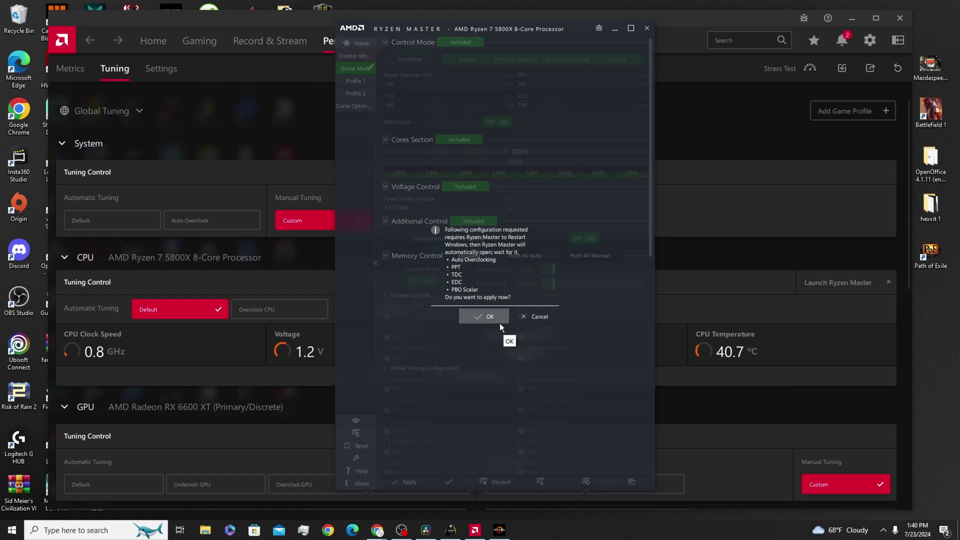
# Confirm the new CPU configuration, close AMD Software, and open Black Desert's settings.
pyautogui.click(646, 27)
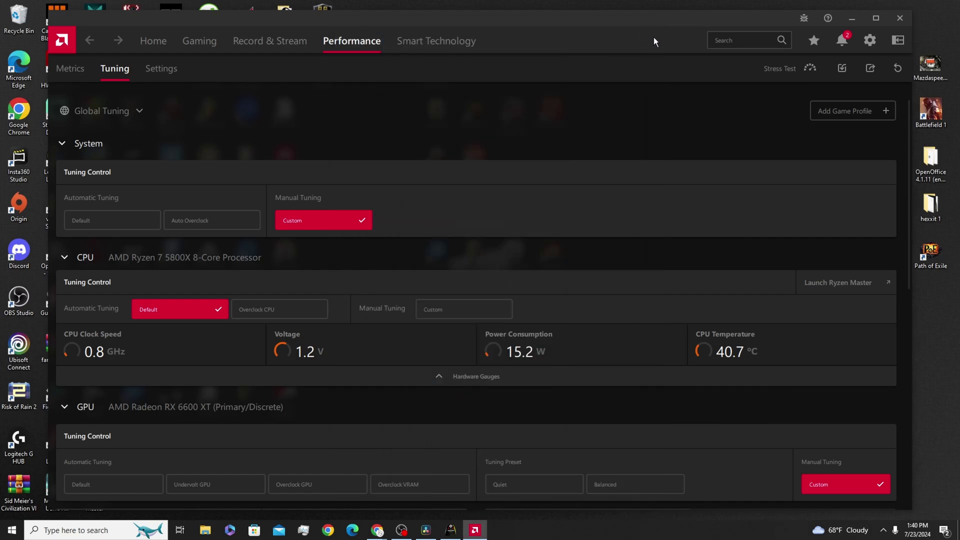
pyautogui.click(900, 18)
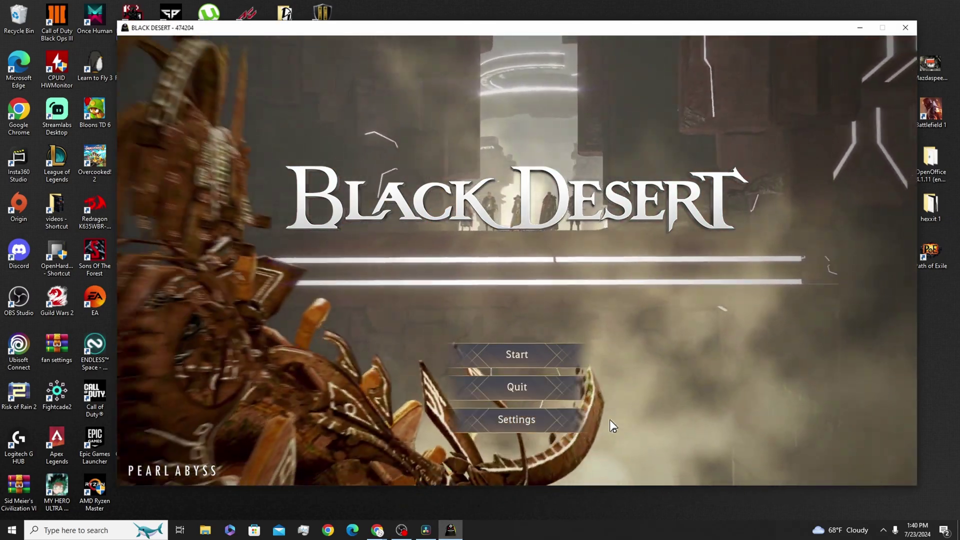
pyautogui.click(526, 421)
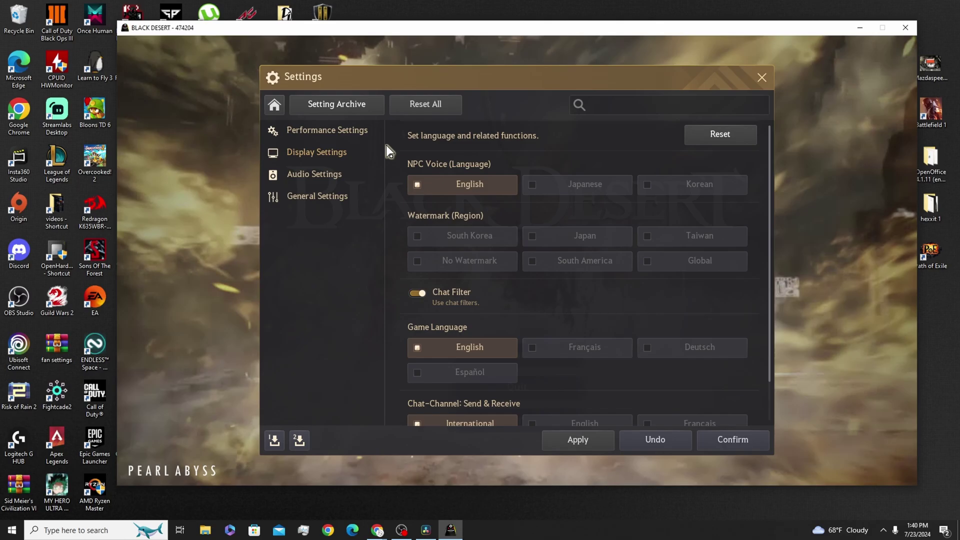
# Show Graphics & Textures and review the Medium quality, FXAA and SSAO options.
pyautogui.click(321, 135)
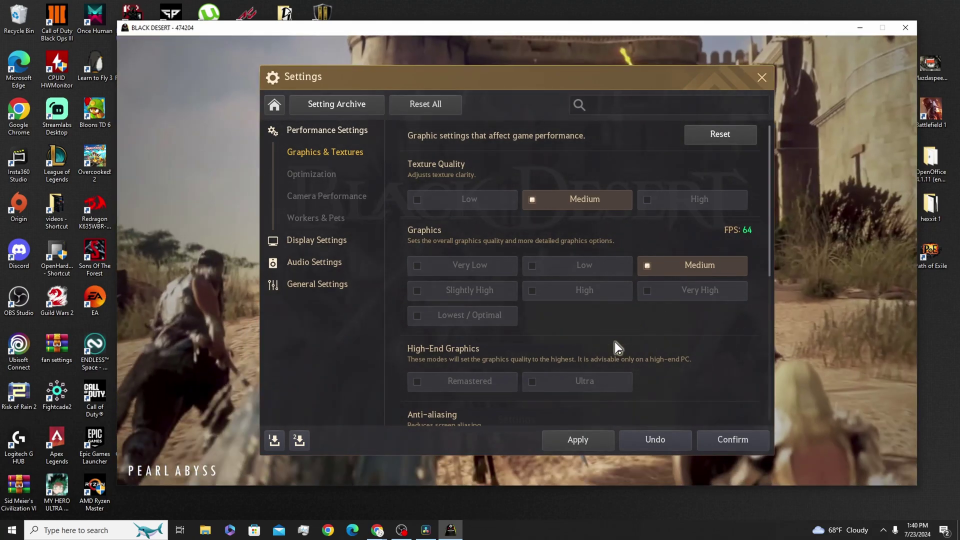
pyautogui.scroll(-1, 615, 343)
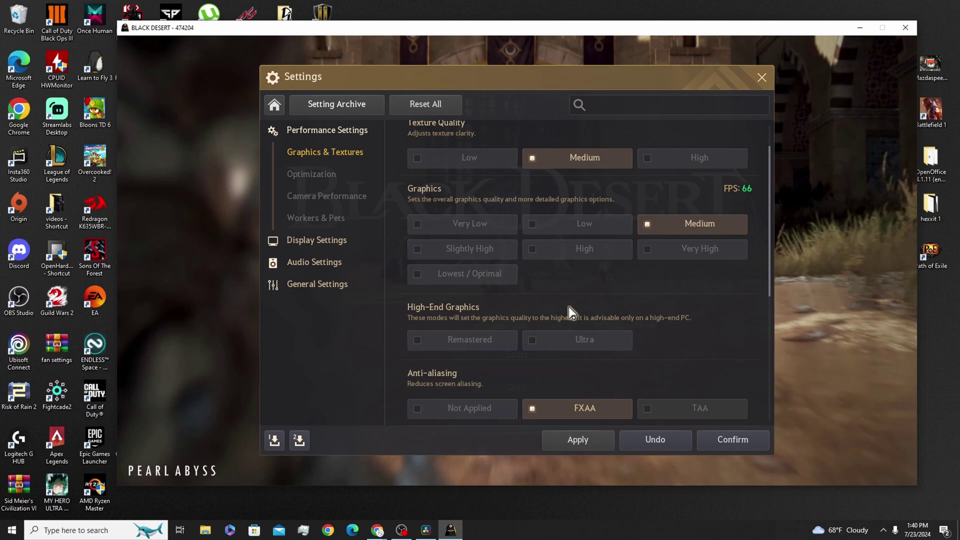
pyautogui.scroll(-2, 550, 294)
pyautogui.scroll(2, 556, 302)
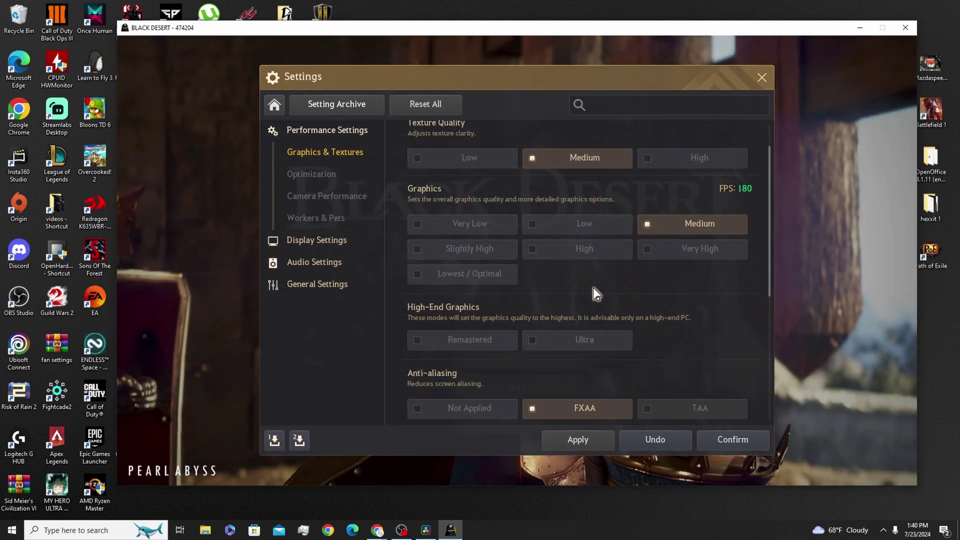
pyautogui.scroll(1, 595, 300)
pyautogui.scroll(-4, 596, 309)
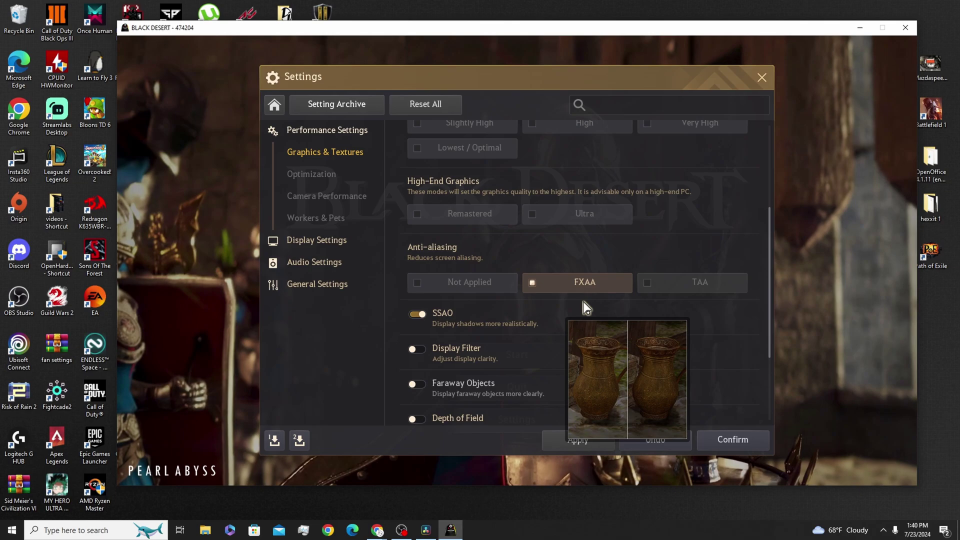
pyautogui.scroll(-2, 545, 320)
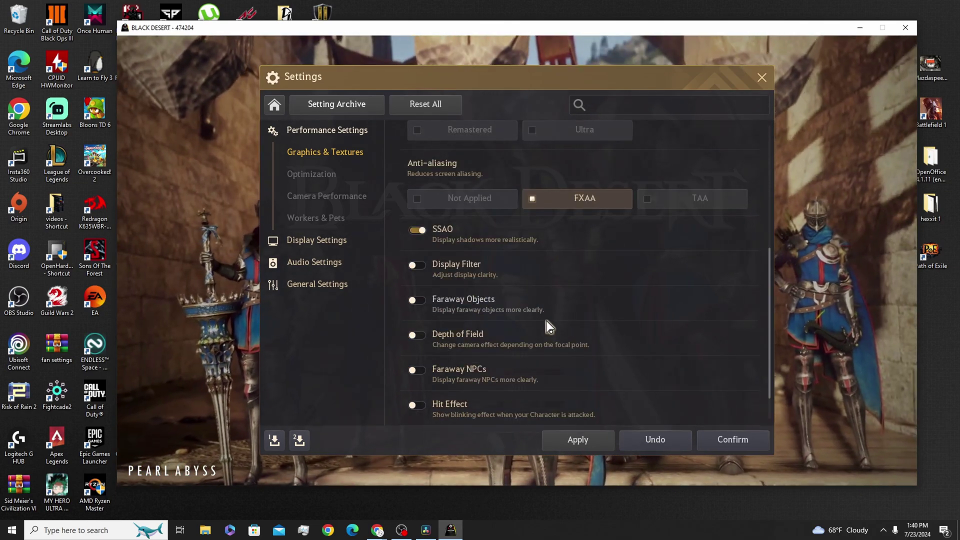
pyautogui.scroll(-1, 557, 307)
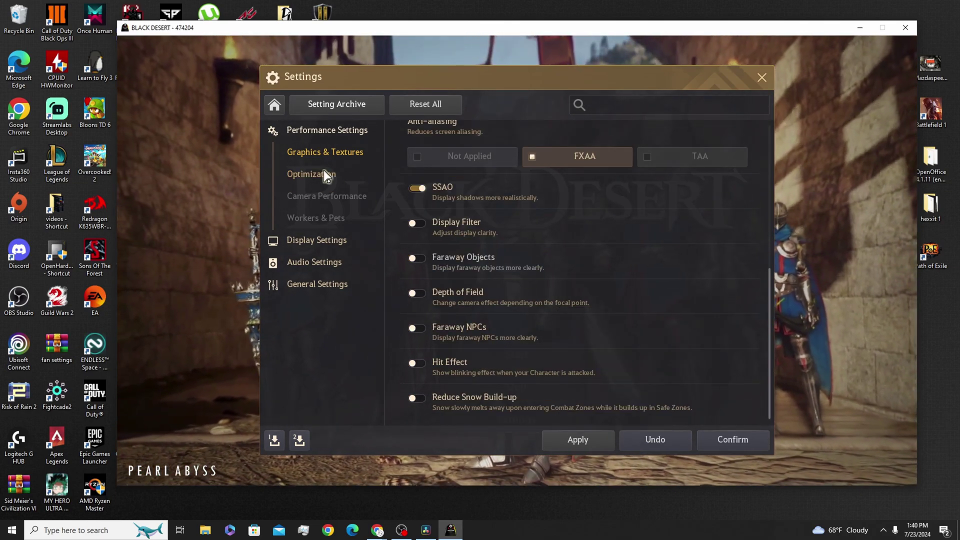
# Turn off the Low-power Option under Optimization, then bring up the Workers & Pets options.
pyautogui.click(314, 174)
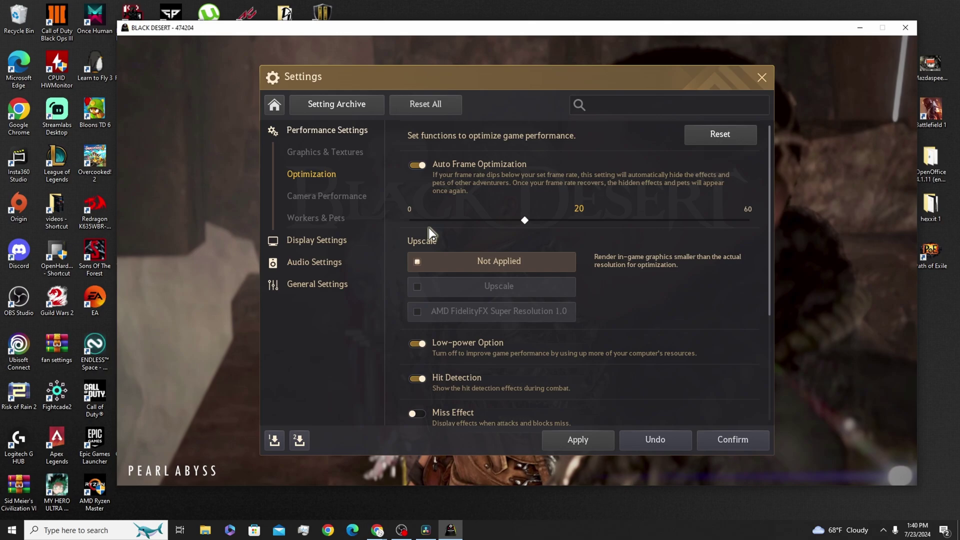
pyautogui.scroll(-1, 420, 300)
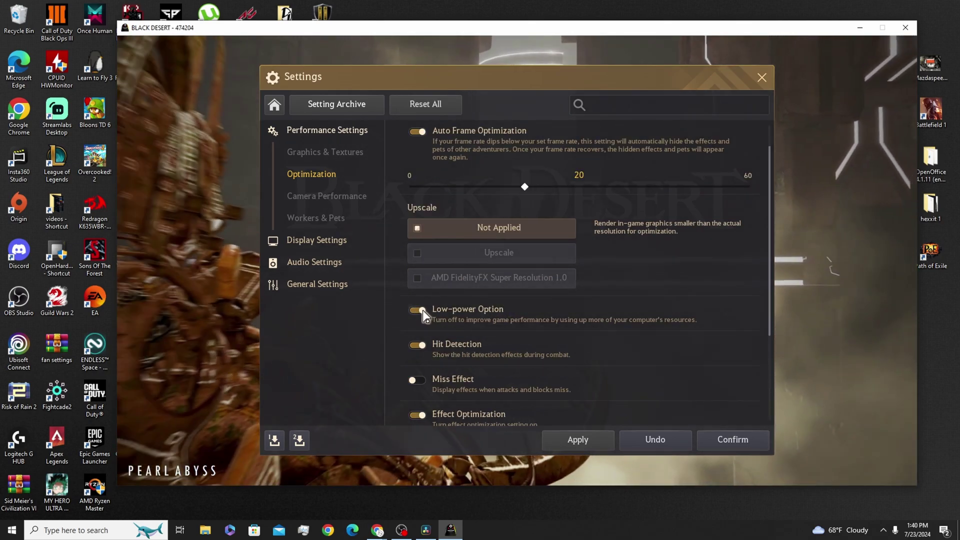
pyautogui.click(422, 310)
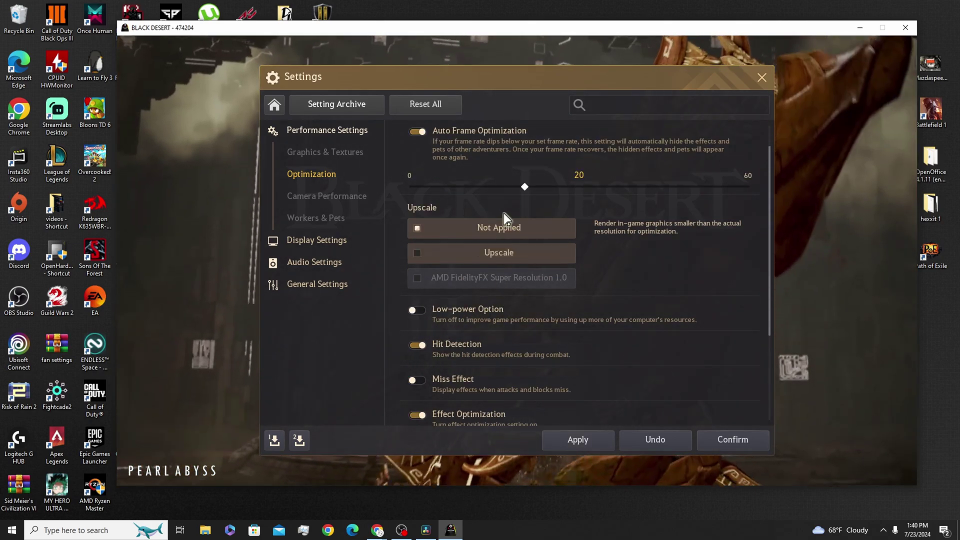
pyautogui.scroll(1, 472, 220)
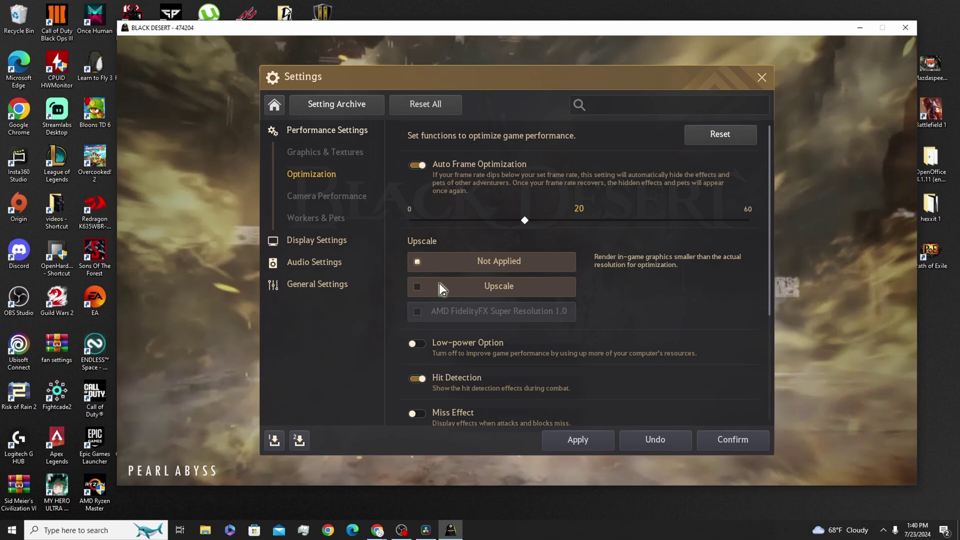
pyautogui.scroll(-2, 478, 358)
pyautogui.moveTo(484, 319)
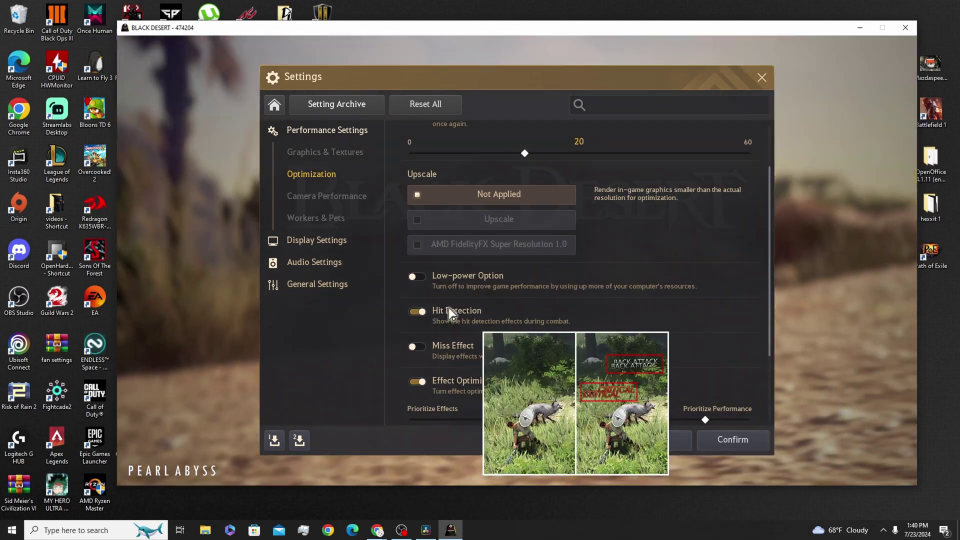
pyautogui.scroll(-3, 451, 332)
pyautogui.scroll(5, 500, 325)
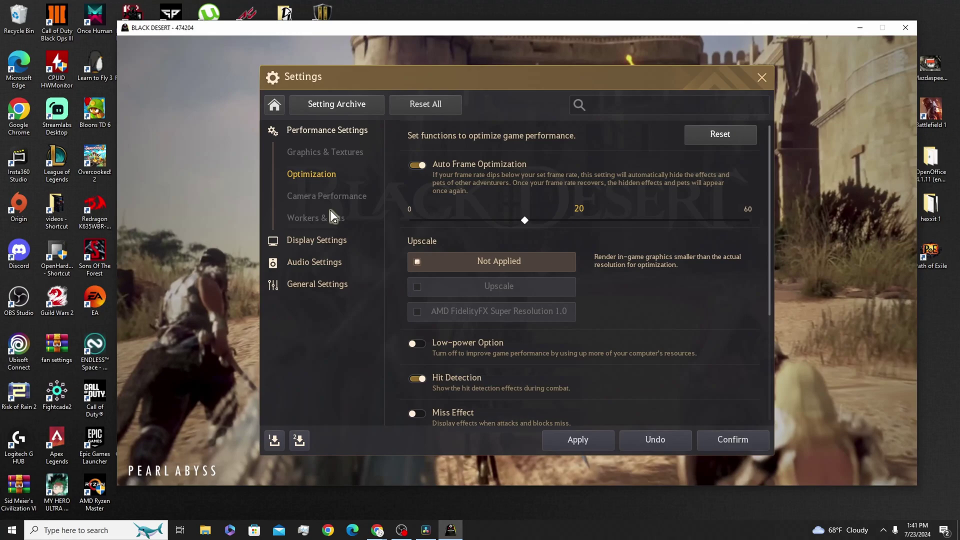
pyautogui.click(327, 217)
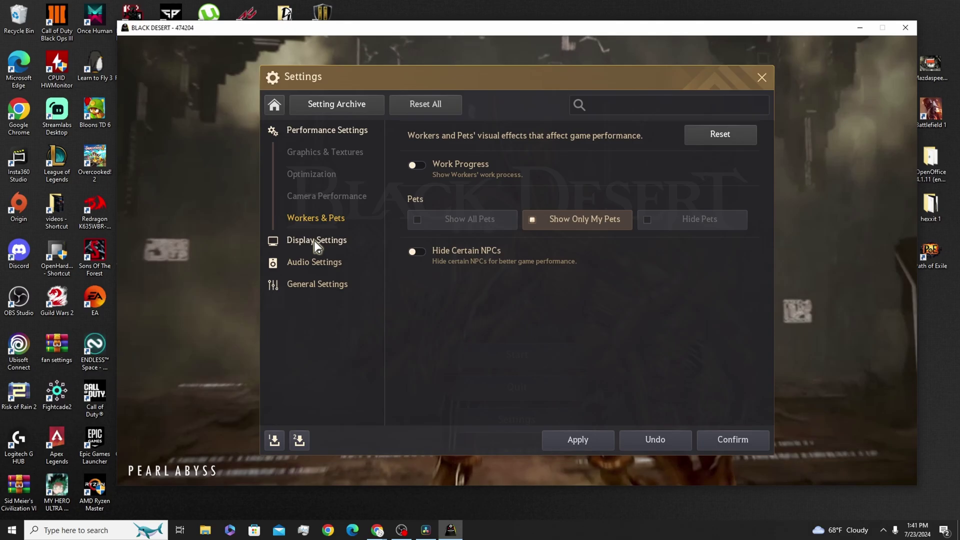
# Show Display Settings' Game Window page: Game Window mode, 1600x900, UI Scale 100.
pyautogui.click(314, 241)
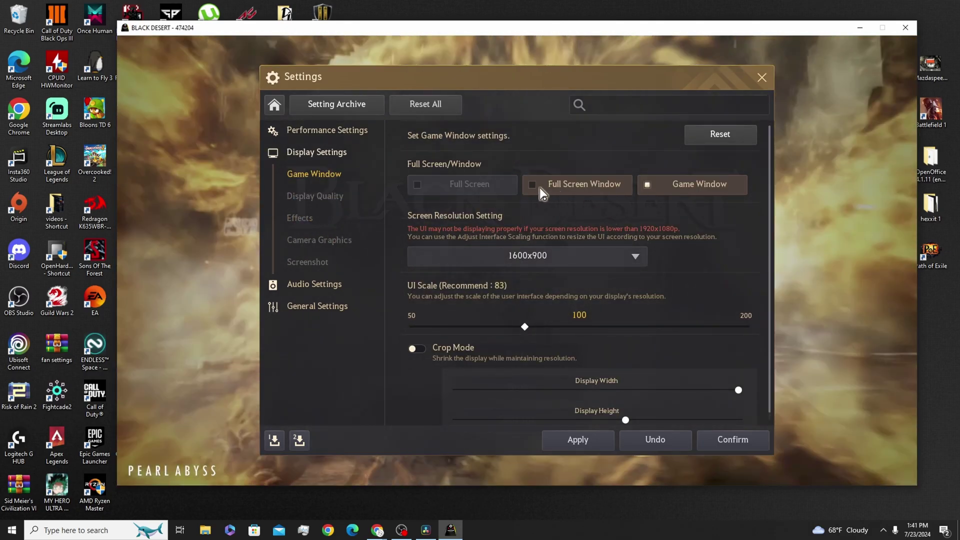